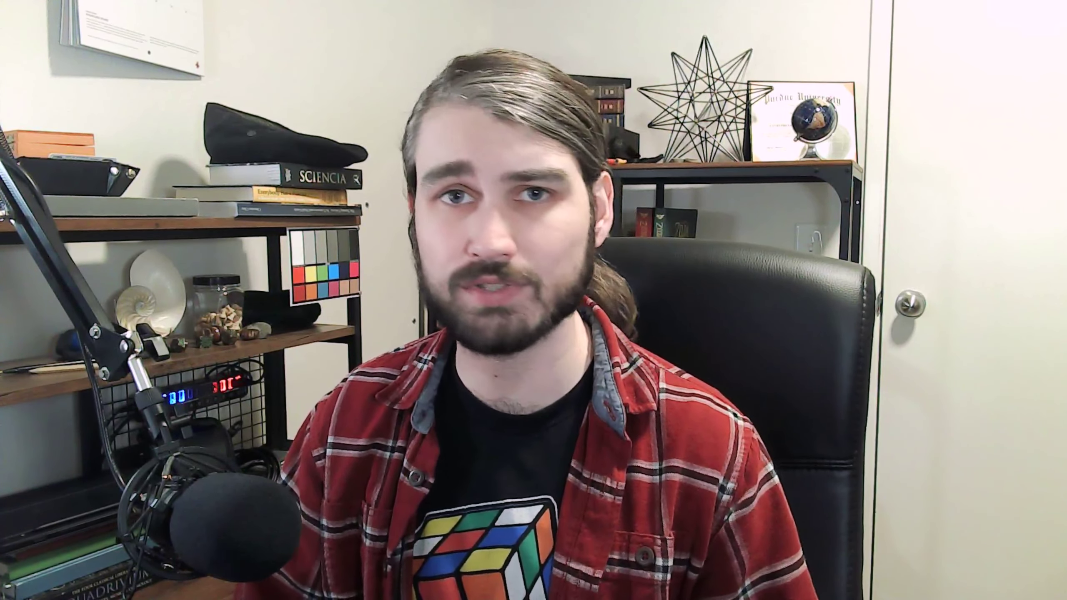
- Wire Index through Multiply, To Radians and Combine XYZ into the Instance on Points rotation
{"action": "left_click_drag", "start_coordinate": [360, 449], "coordinate": [345, 440]}
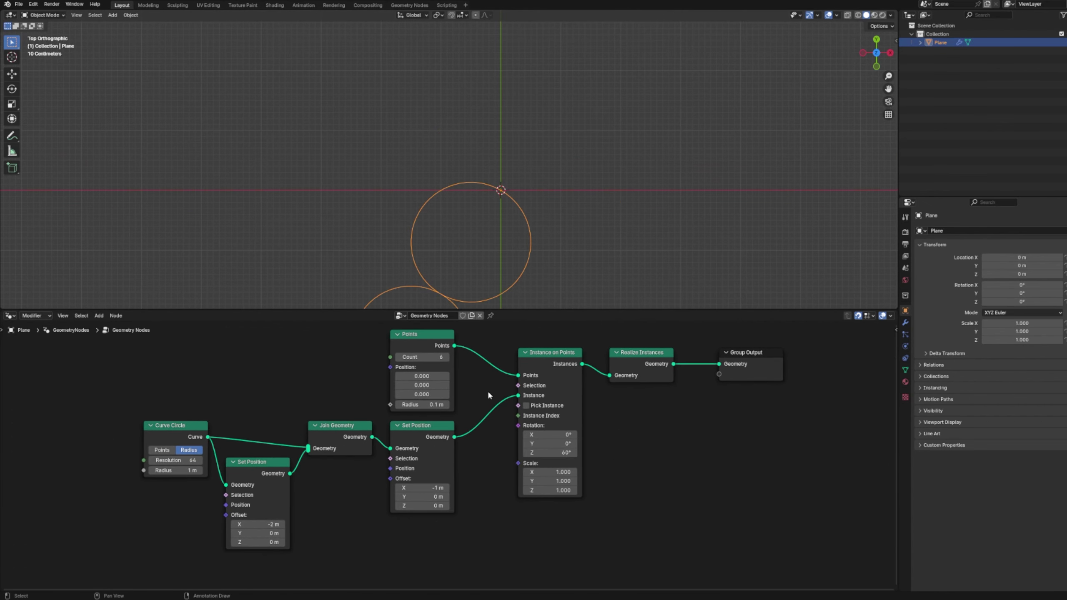
{"action": "left_click_drag", "start_coordinate": [377, 461], "coordinate": [443, 448]}
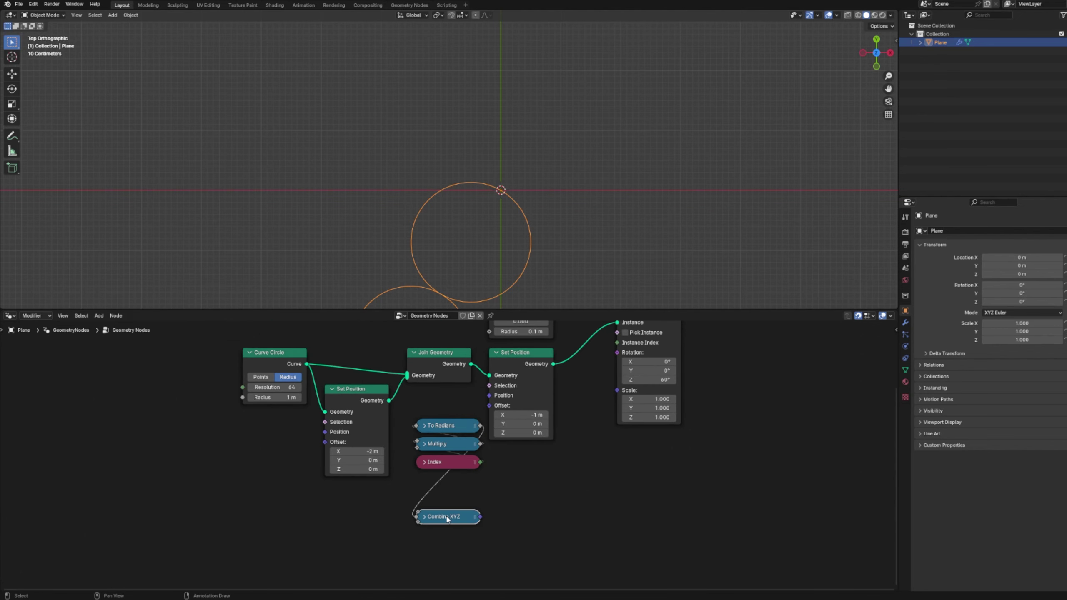
{"action": "left_click_drag", "start_coordinate": [447, 430], "coordinate": [437, 455]}
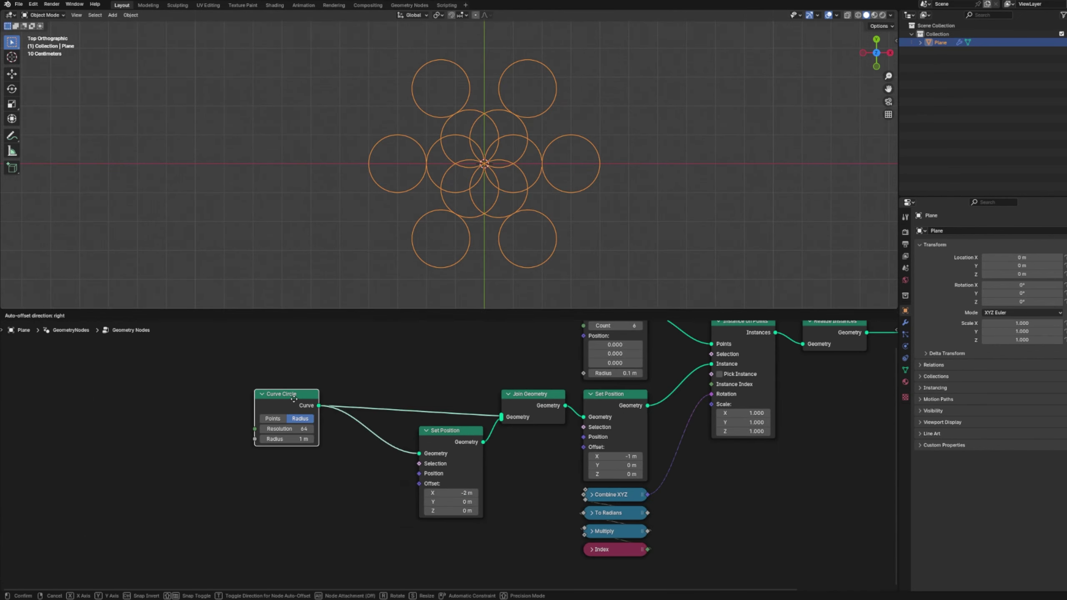
{"action": "left_click_drag", "start_coordinate": [294, 399], "coordinate": [394, 433]}
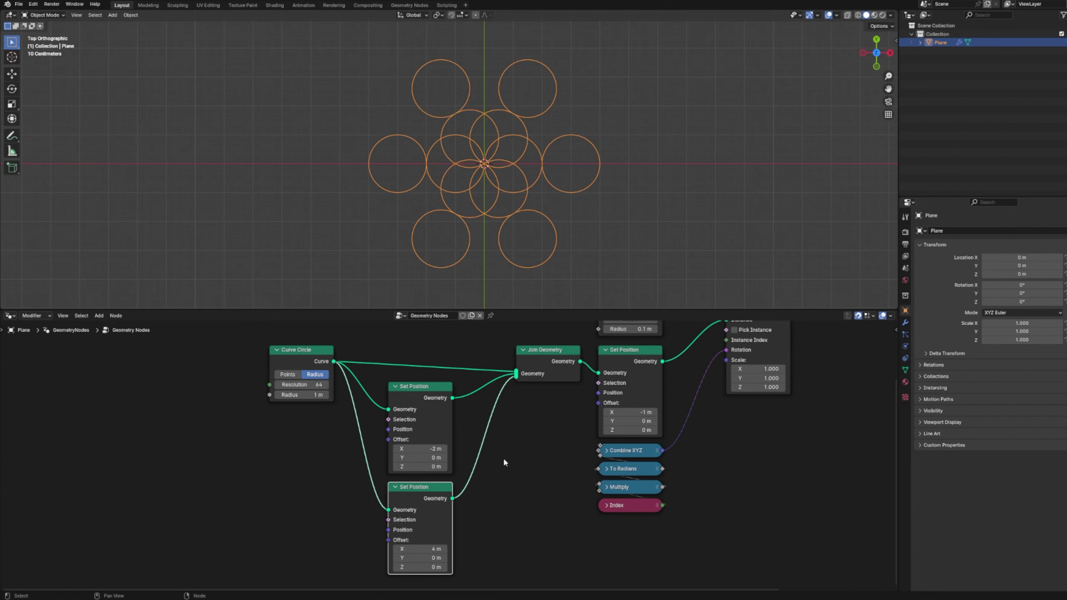
- Set the last Set Position node's X offset to -5 m
{"action": "scroll", "coordinate": [567, 304], "scroll_direction": "down", "scroll_amount": 2}
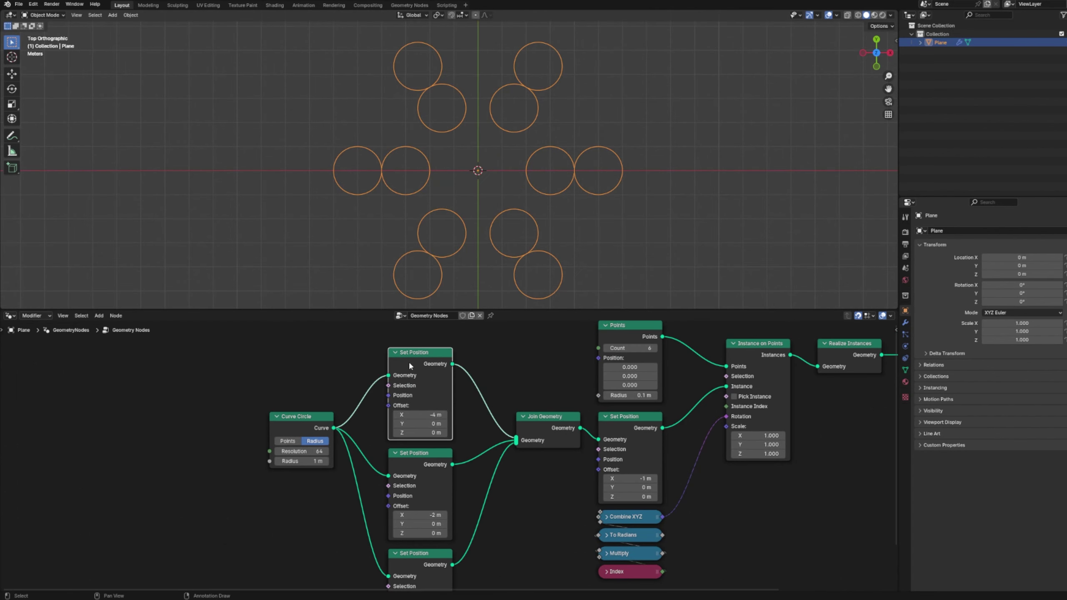
{"action": "double_click", "coordinate": [418, 431]}
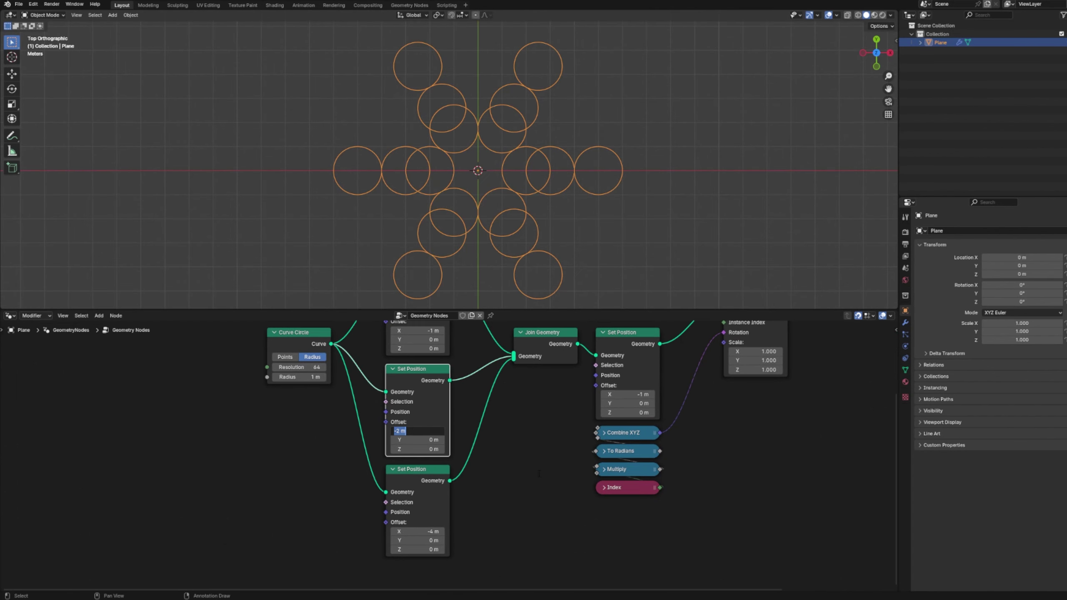
{"action": "type", "text": "-5"}
{"action": "key", "text": "Return"}
{"action": "key", "text": "Home"}
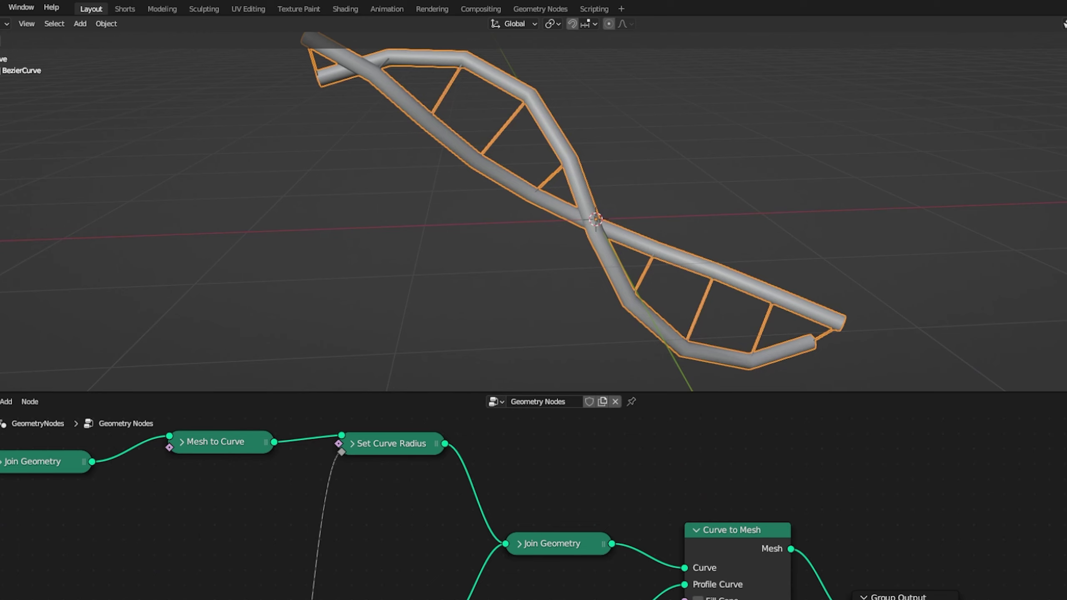
- In Edit Mode, pull the ladder curve's selected control points to the left to bend it
{"action": "middle_click_drag", "start_coordinate": [655, 153], "coordinate": [657, 243]}
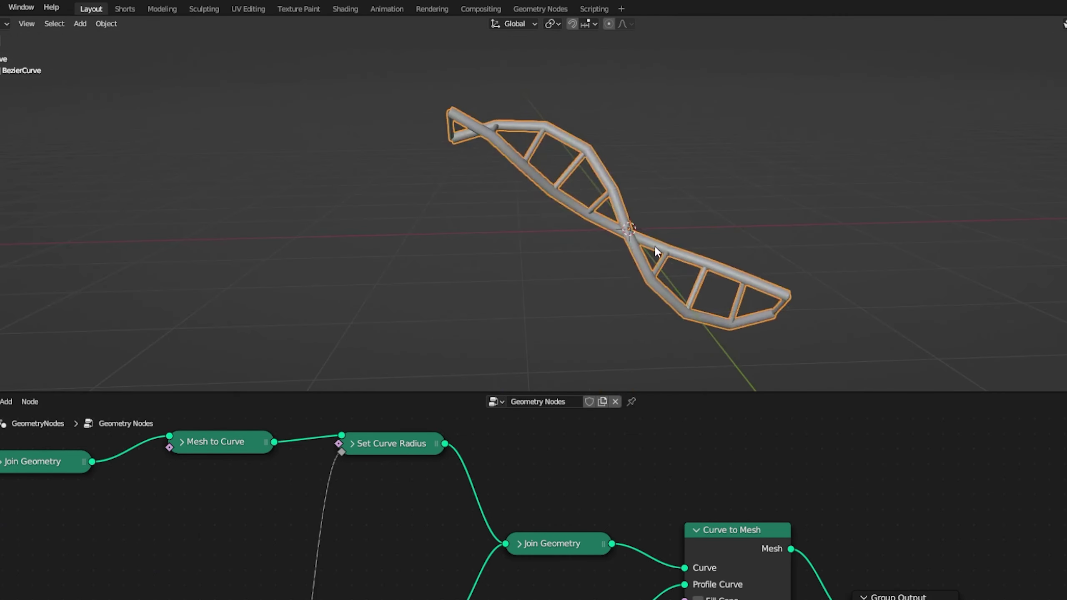
{"action": "scroll", "coordinate": [657, 243], "scroll_direction": "down", "scroll_amount": 2}
{"action": "scroll", "coordinate": [657, 243], "scroll_direction": "up", "scroll_amount": 1}
{"action": "key", "text": "Tab"}
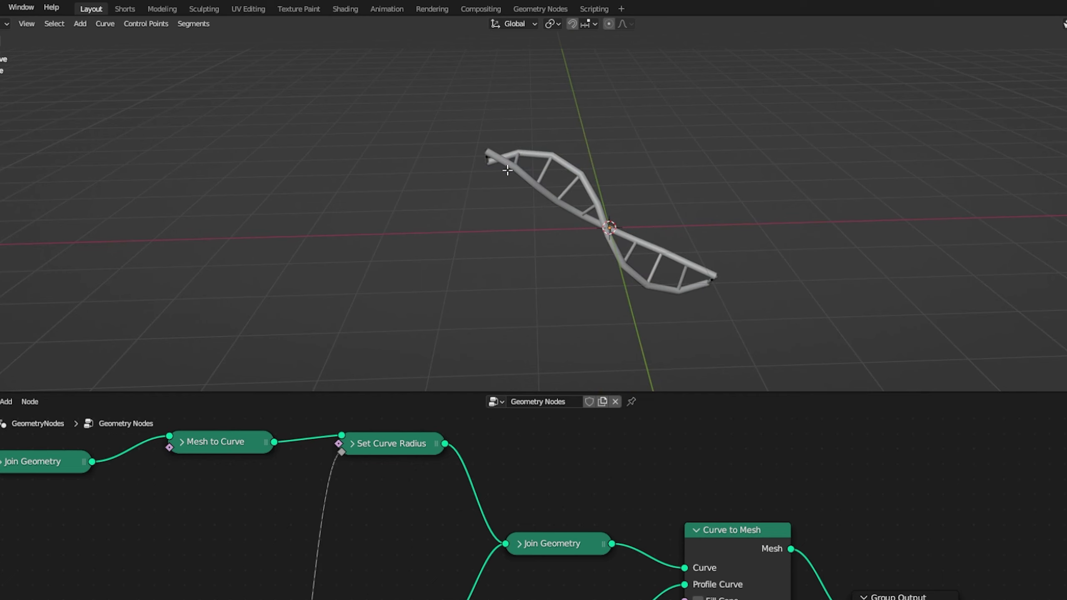
{"action": "key", "text": "g"}
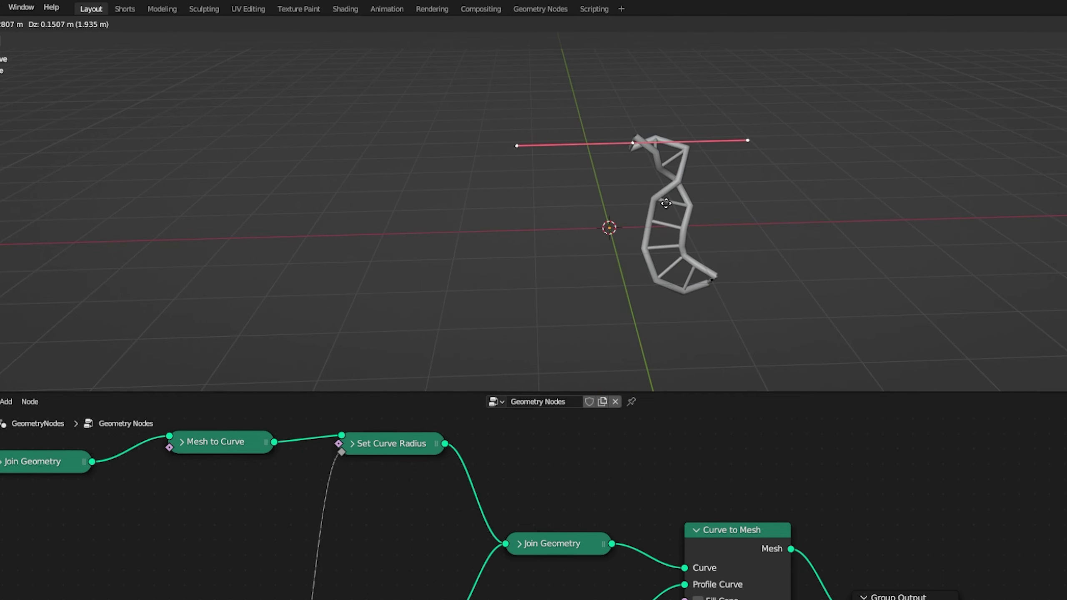
{"action": "left_click", "coordinate": [587, 194]}
{"action": "middle_click_drag", "start_coordinate": [697, 167], "coordinate": [620, 291]}
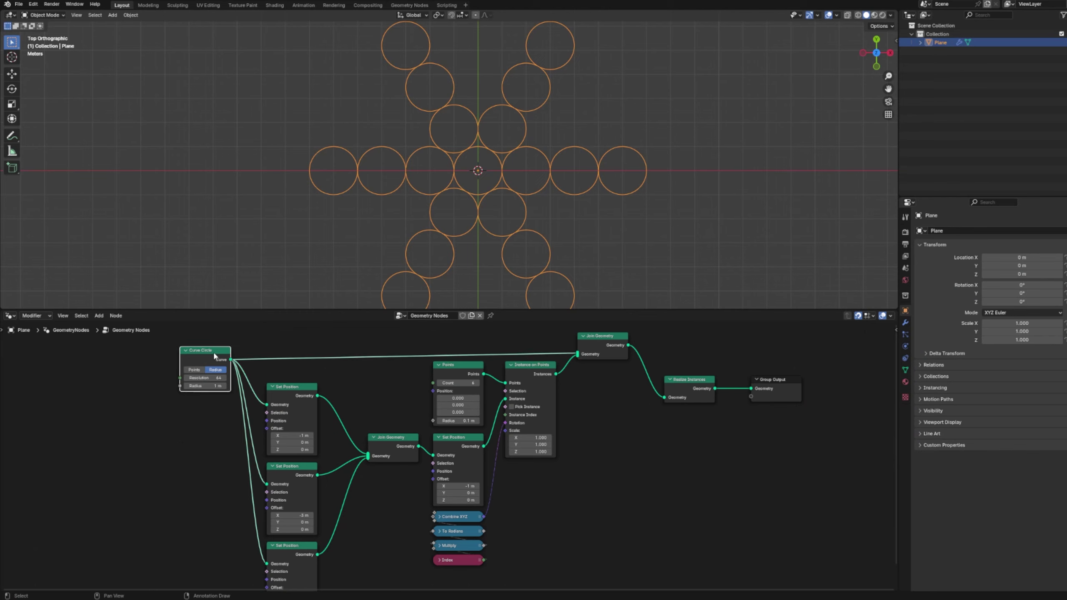
- Move Curve Circle left and line up the three Set Position nodes in a stepped row
{"action": "left_click_drag", "start_coordinate": [210, 345], "coordinate": [107, 359]}
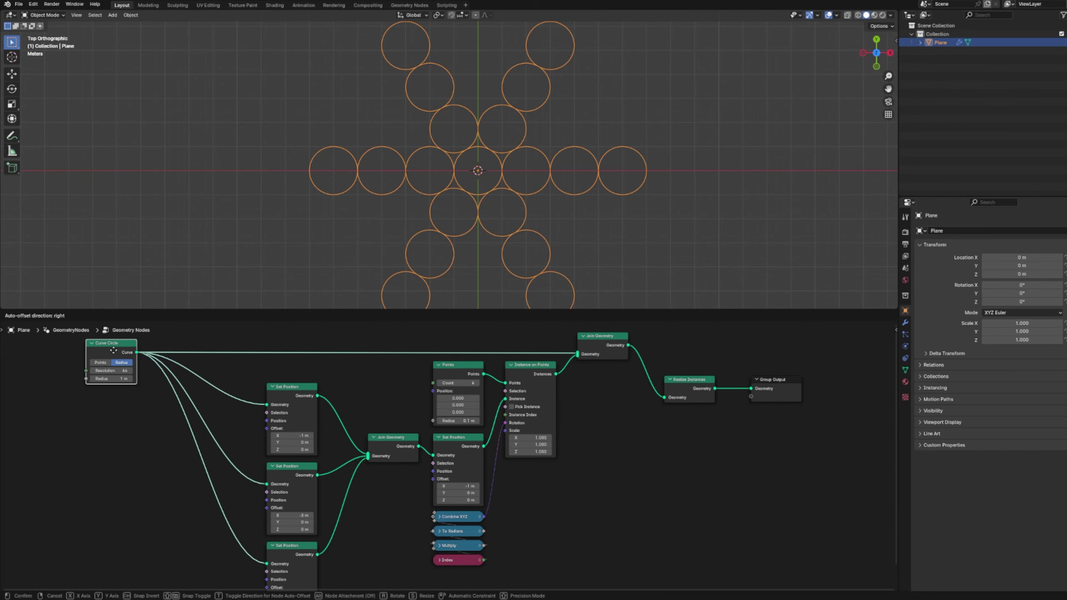
{"action": "left_click_drag", "start_coordinate": [276, 389], "coordinate": [202, 366]}
{"action": "left_click_drag", "start_coordinate": [290, 466], "coordinate": [268, 394]}
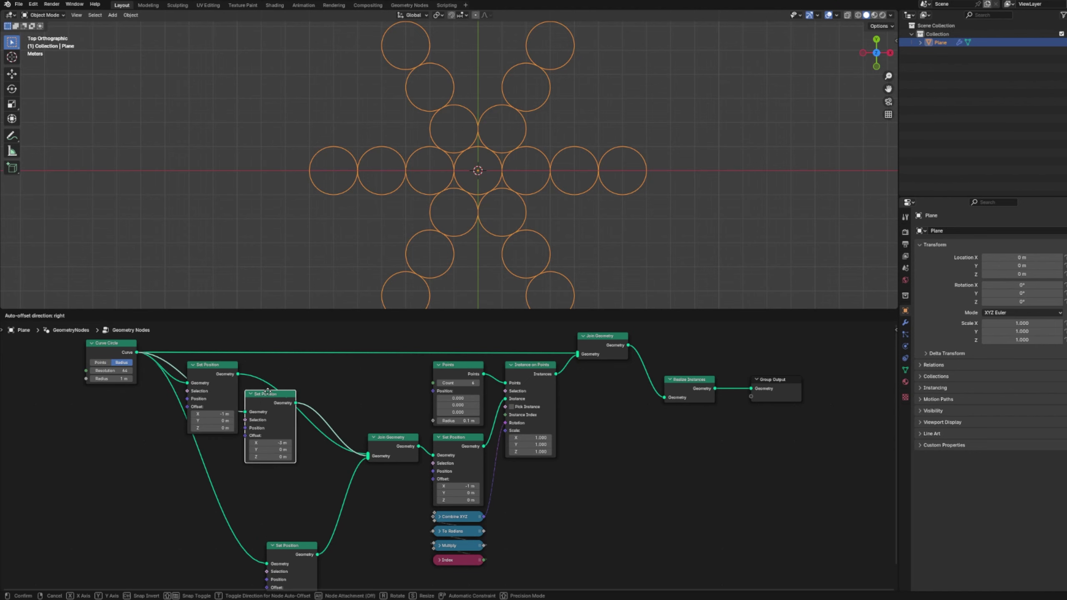
{"action": "left_click_drag", "start_coordinate": [392, 447], "coordinate": [401, 367]}
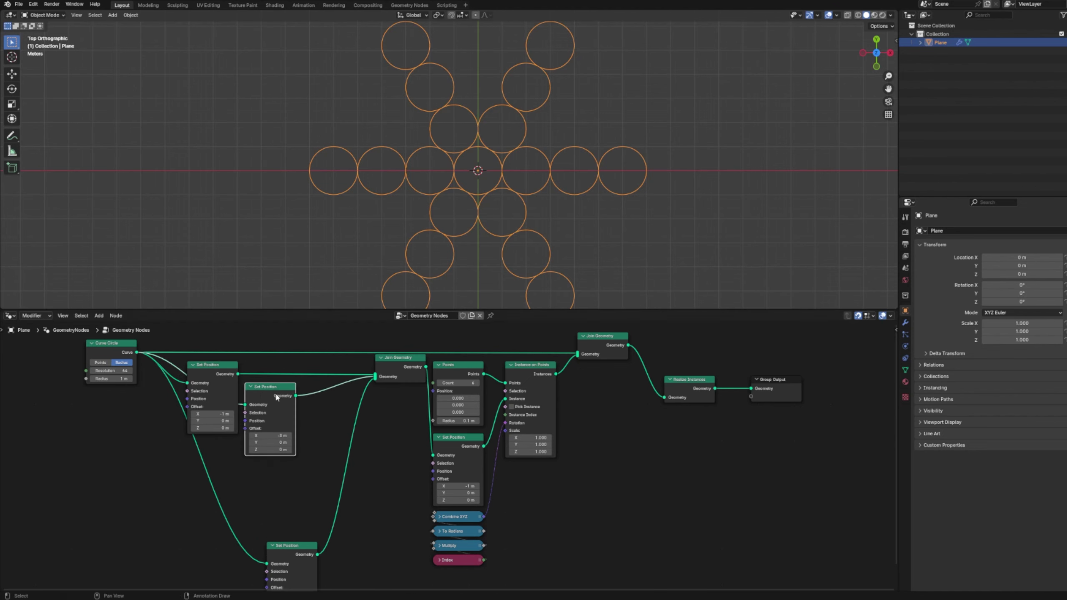
{"action": "left_click_drag", "start_coordinate": [277, 398], "coordinate": [264, 429]}
{"action": "left_click_drag", "start_coordinate": [274, 387], "coordinate": [273, 387]}
{"action": "left_click_drag", "start_coordinate": [294, 550], "coordinate": [329, 415]}
{"action": "left_click", "coordinate": [389, 430]}
- Raise Curve Circle and Join Geometry slightly and move Realize Instances up and left
{"action": "left_click", "coordinate": [396, 370]}
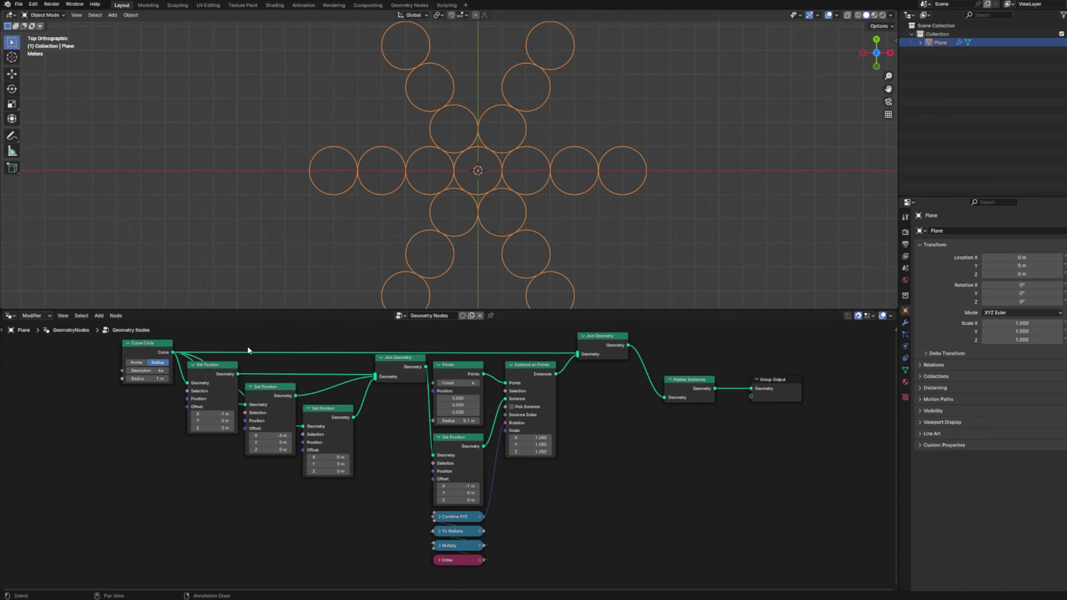
{"action": "middle_click_drag", "start_coordinate": [396, 365], "coordinate": [336, 388]}
{"action": "left_click_drag", "start_coordinate": [79, 369], "coordinate": [79, 361]}
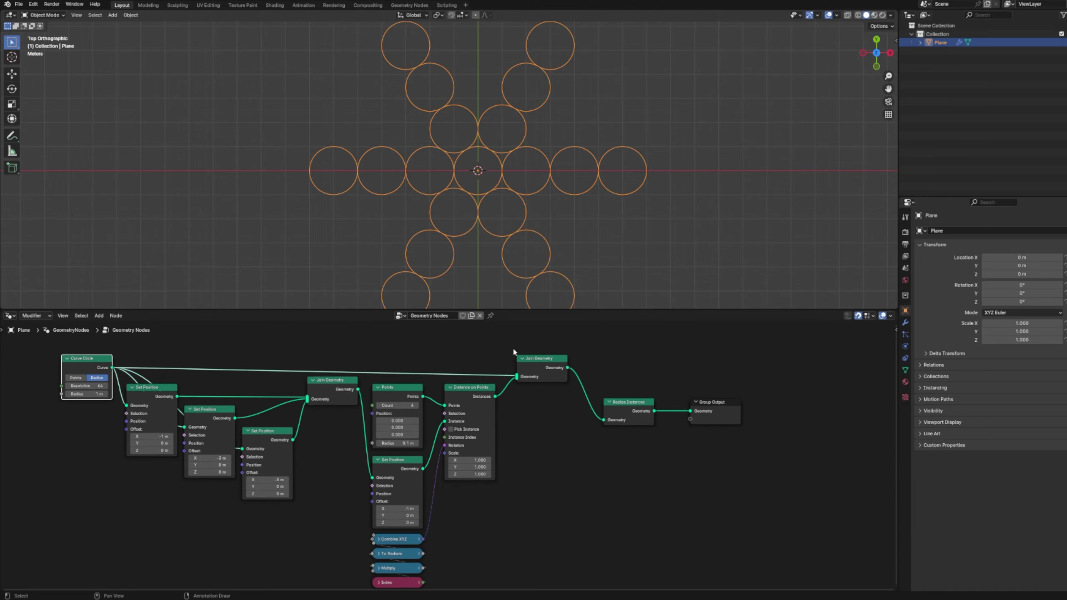
{"action": "left_click", "coordinate": [556, 400]}
{"action": "left_click_drag", "start_coordinate": [626, 410], "coordinate": [596, 353]}
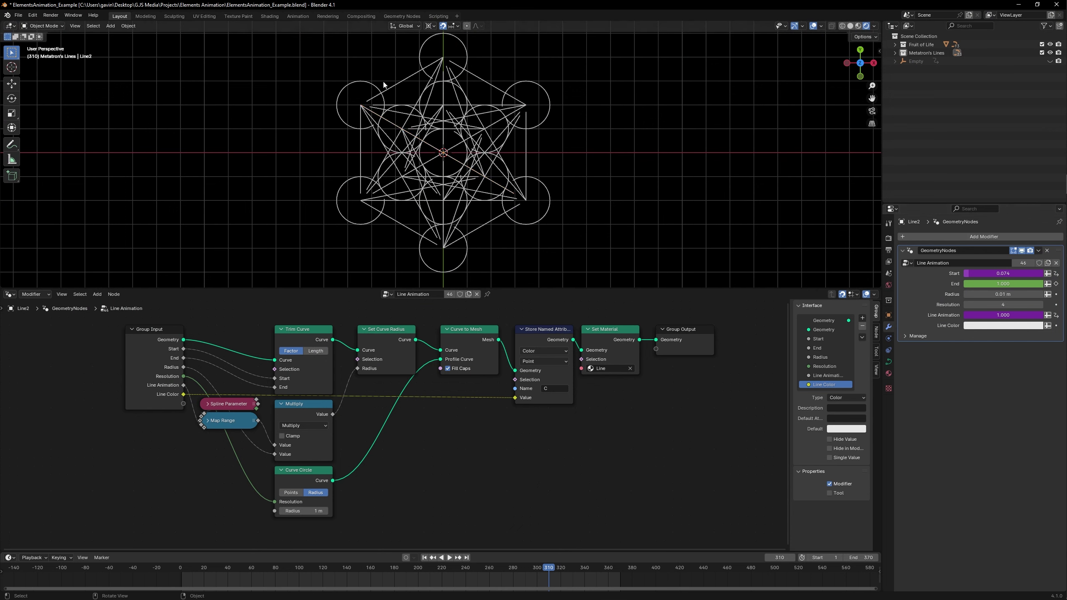
- Play the Metatron's Cube line-drawing animation in the timeline
{"action": "key", "text": "space"}
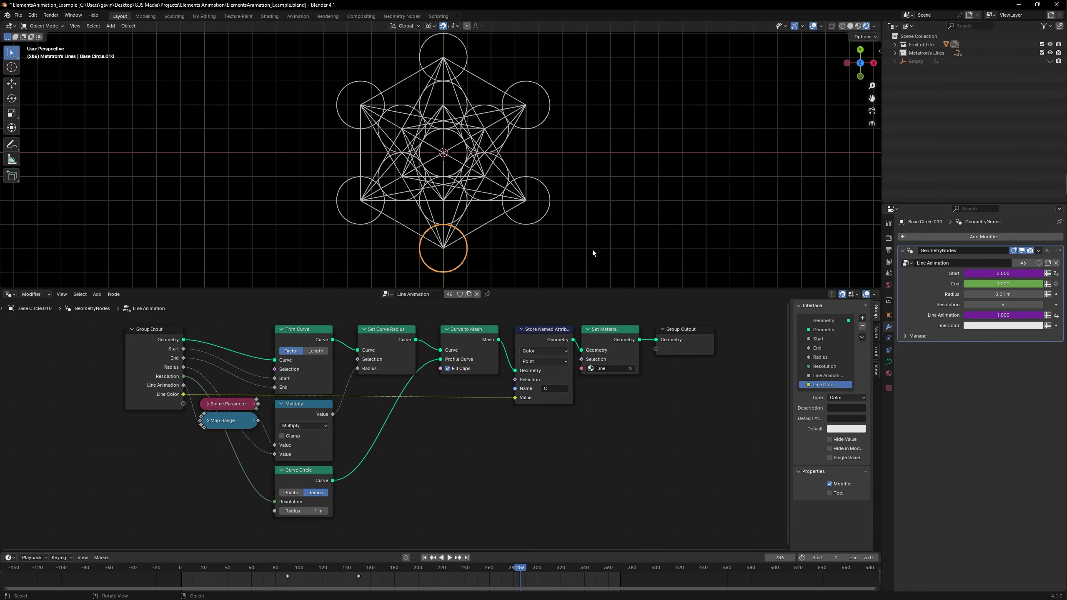
- Try moving the base circle and the HexLine6 endpoint, cancelling each, leaving HexLine6 in Edit Mode
{"action": "key", "text": "g"}
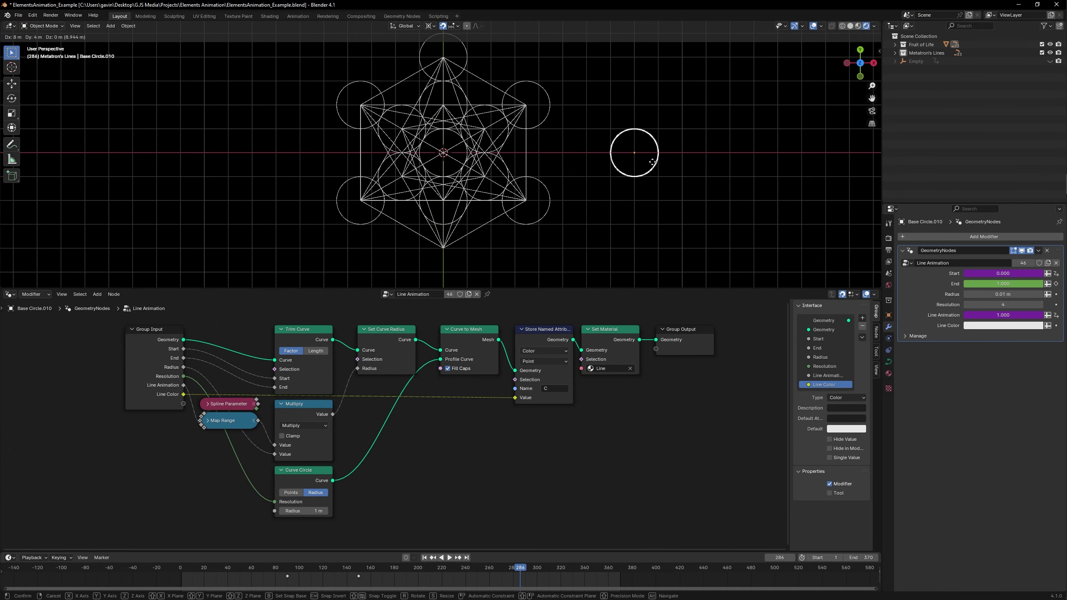
{"action": "key", "text": "Escape"}
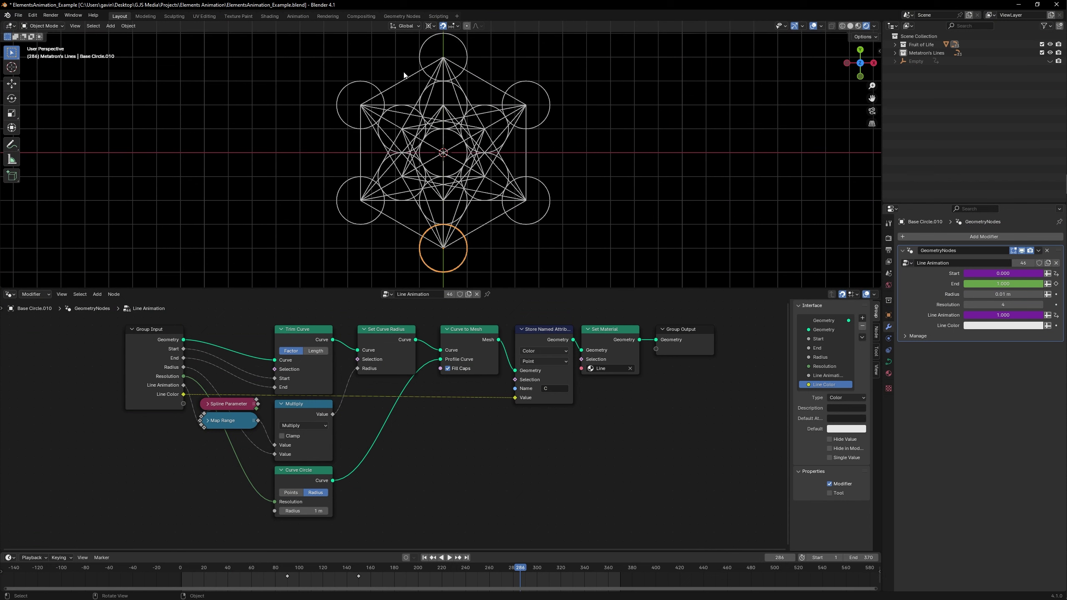
{"action": "key", "text": "Escape"}
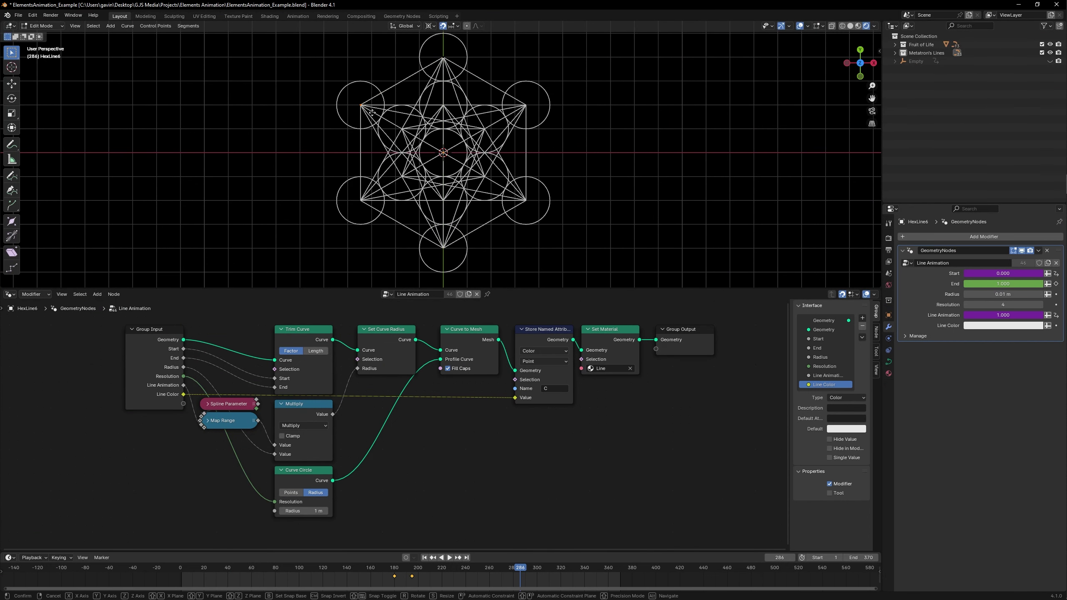
{"action": "key", "text": "g"}
{"action": "key", "text": "Escape"}
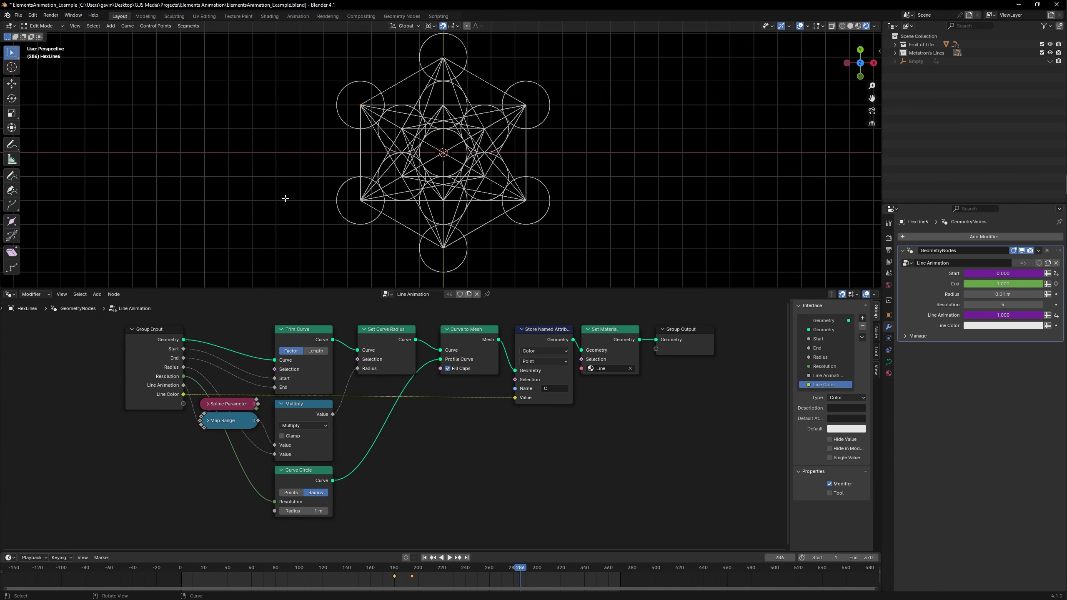